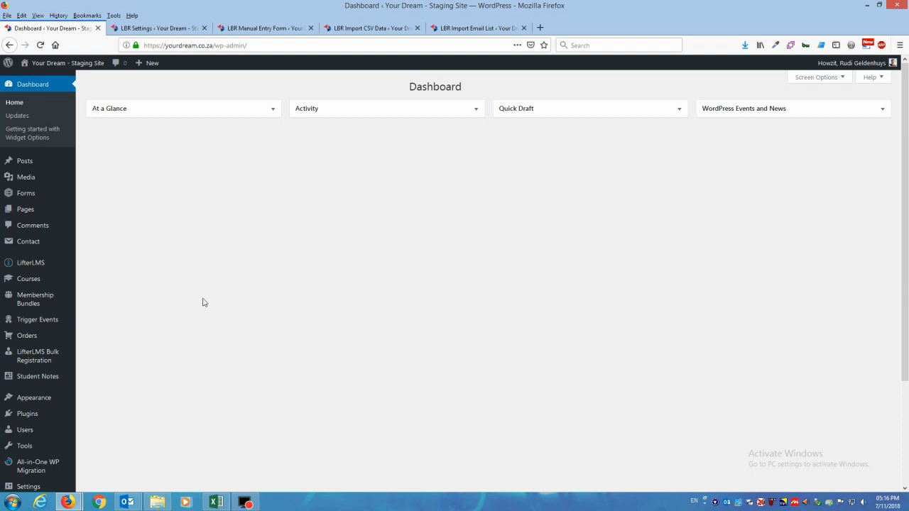
Open the LBR Settings page and review the user_email validation option and the roles available for all new users.
left_click(151, 29)
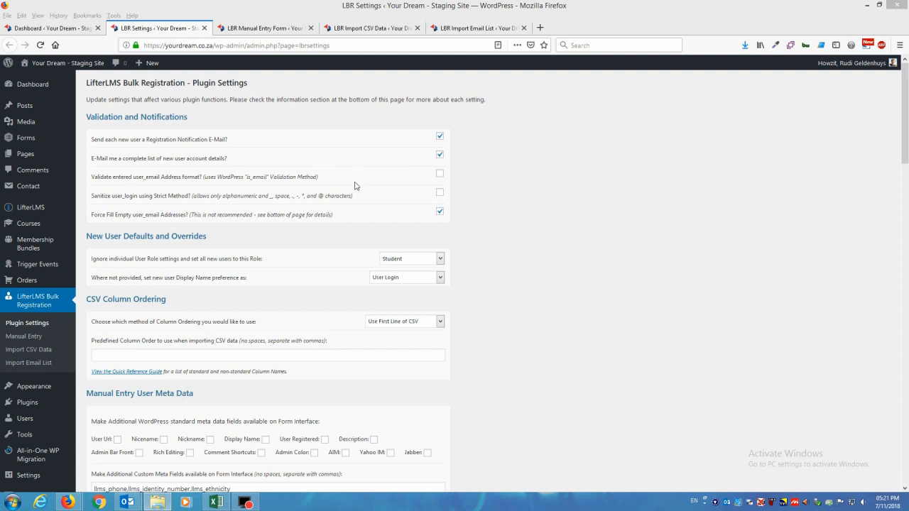
left_click(439, 175)
left_click(441, 175)
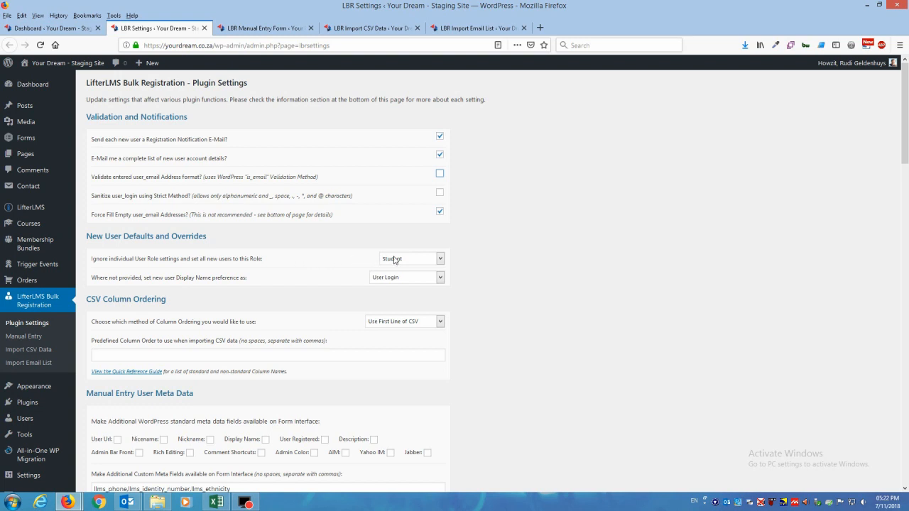
left_click(440, 259)
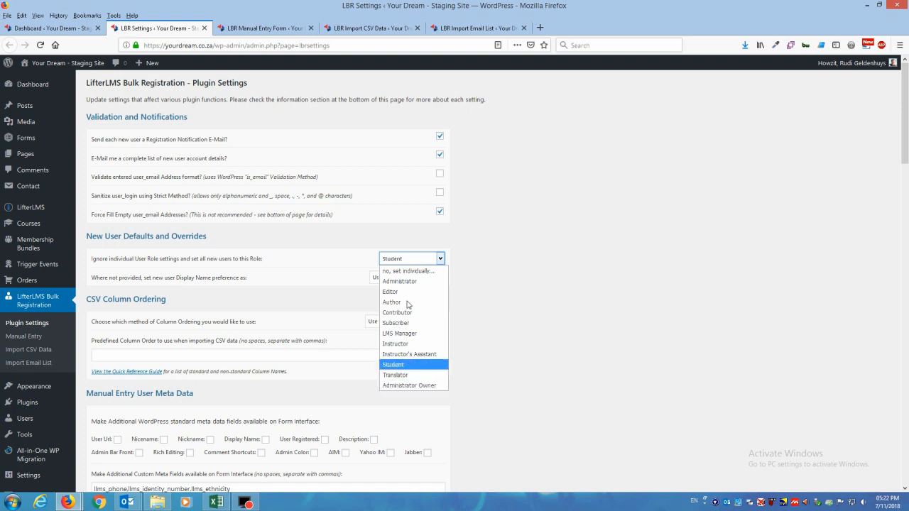
left_click(396, 260)
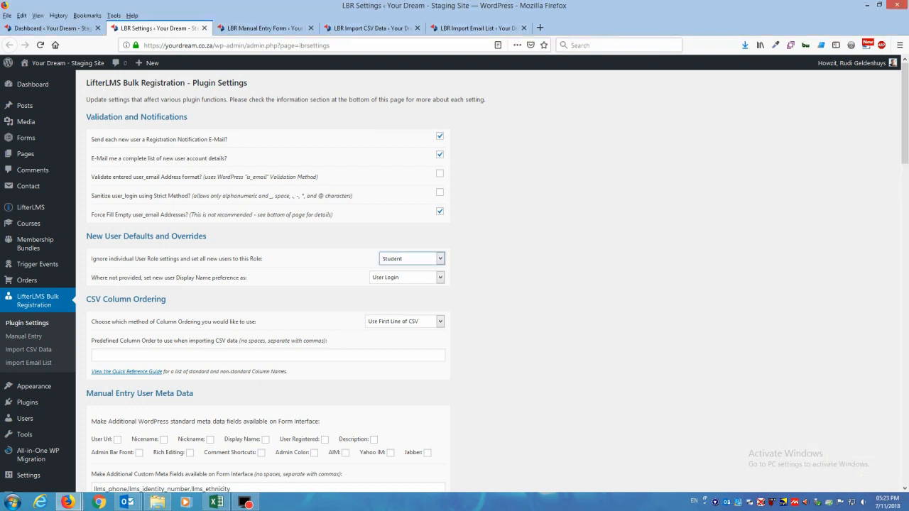
Examine the column headings and sample user rows in CSV.xlsx, and return to the plugin settings.
left_click_drag(908, 165, 590, 98)
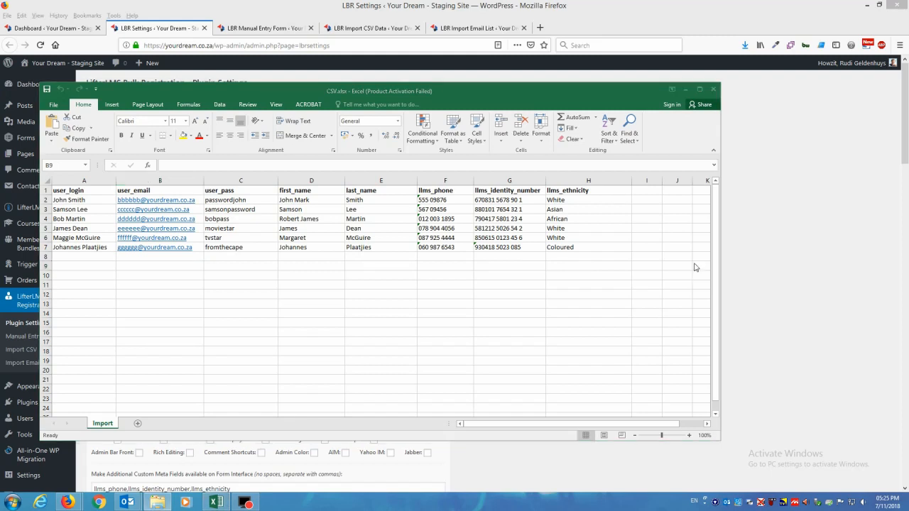
left_click(483, 88)
left_click_drag(483, 88, 908, 100)
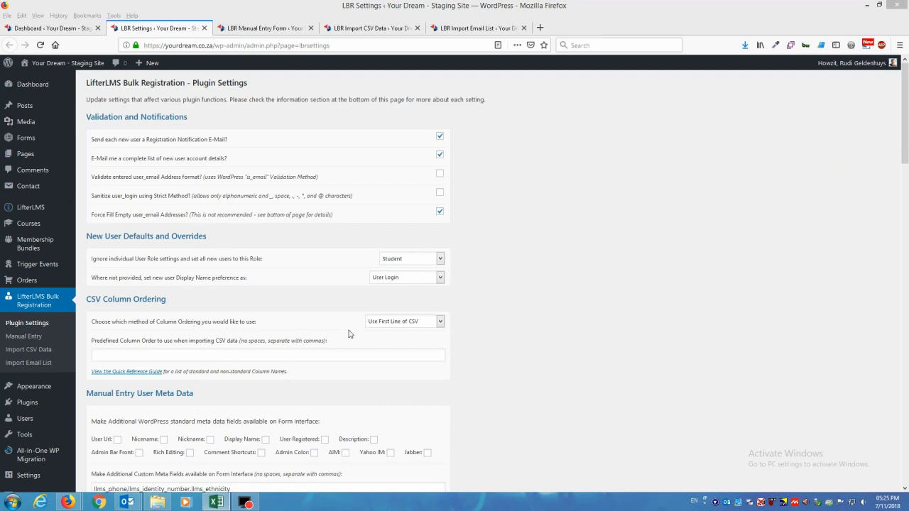
Review the available methods of CSV column ordering.
left_click(441, 323)
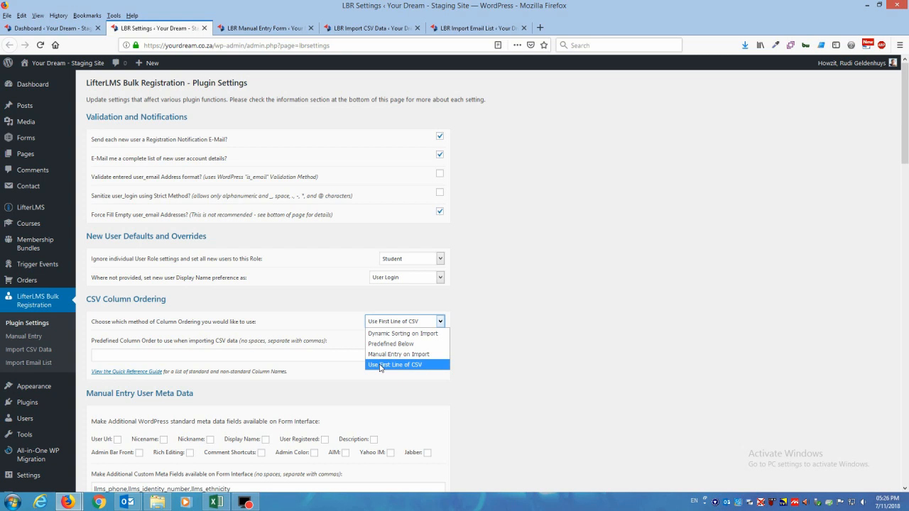
left_click(394, 321)
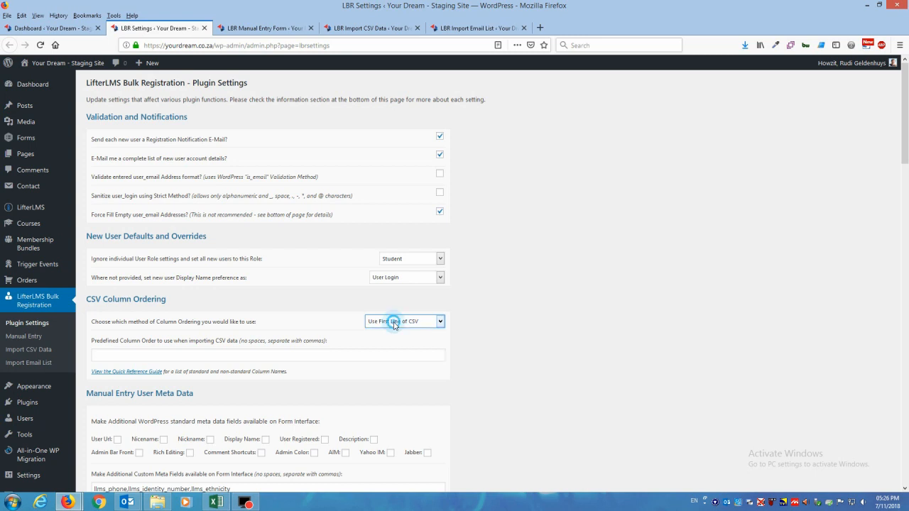
left_click(395, 322)
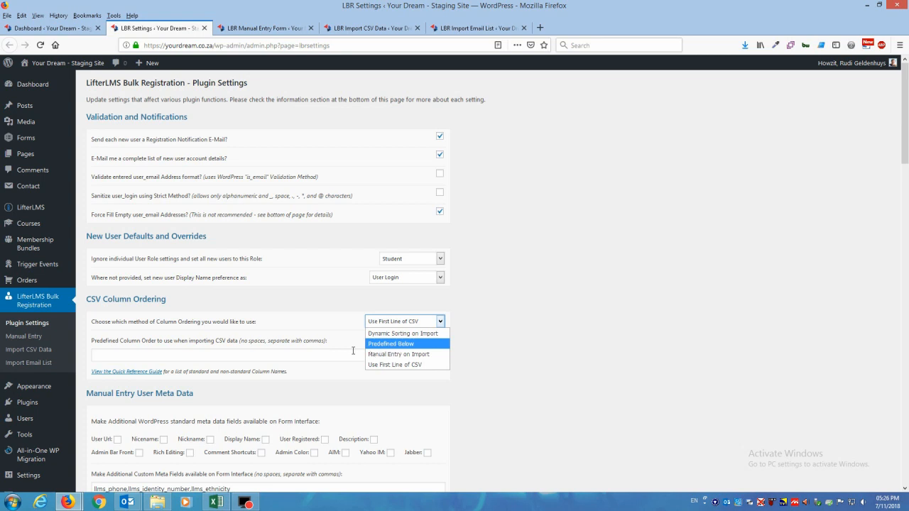
Enter "user_login, user_email, user_pass" as the predefined column order and set the column ordering method to Predefined Below.
left_click(230, 356)
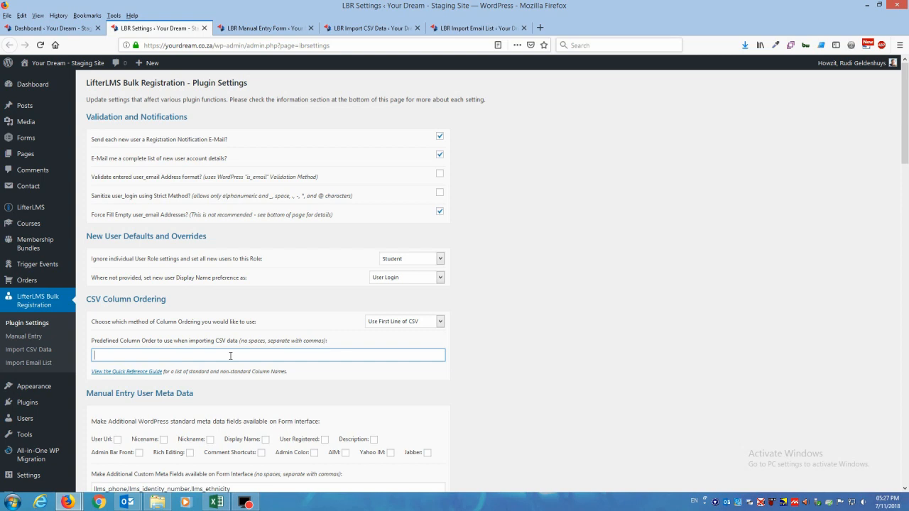
type("user_login, user_ema")
type("il, user_pass")
left_click(441, 321)
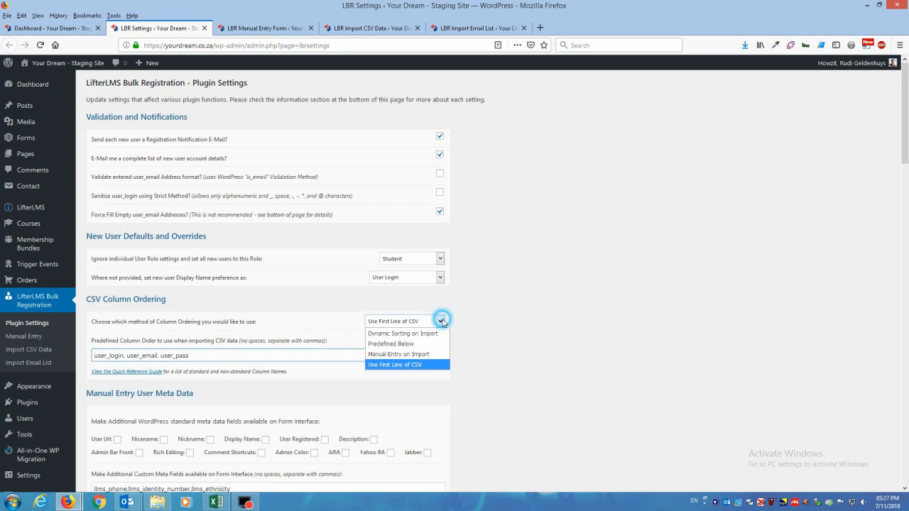
left_click(402, 344)
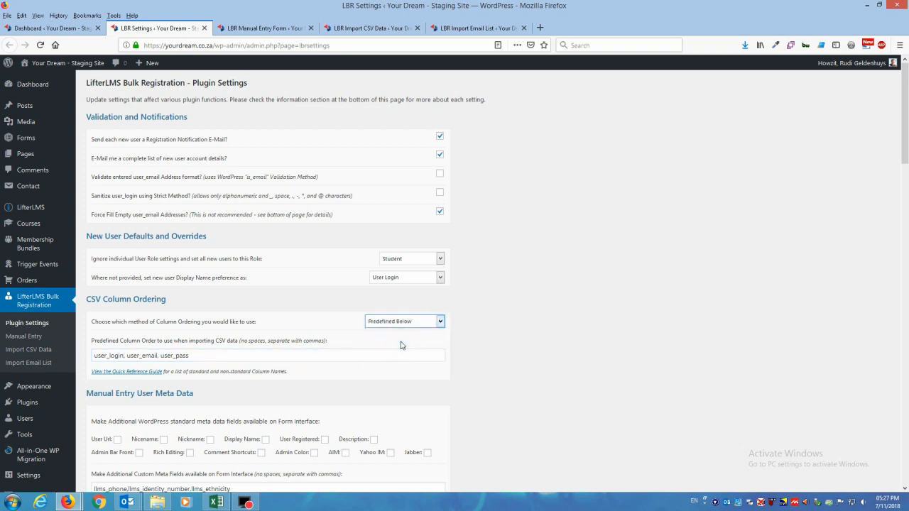
Set the column ordering method back to Use First Line of CSV and clear the predefined column order.
left_click(439, 321)
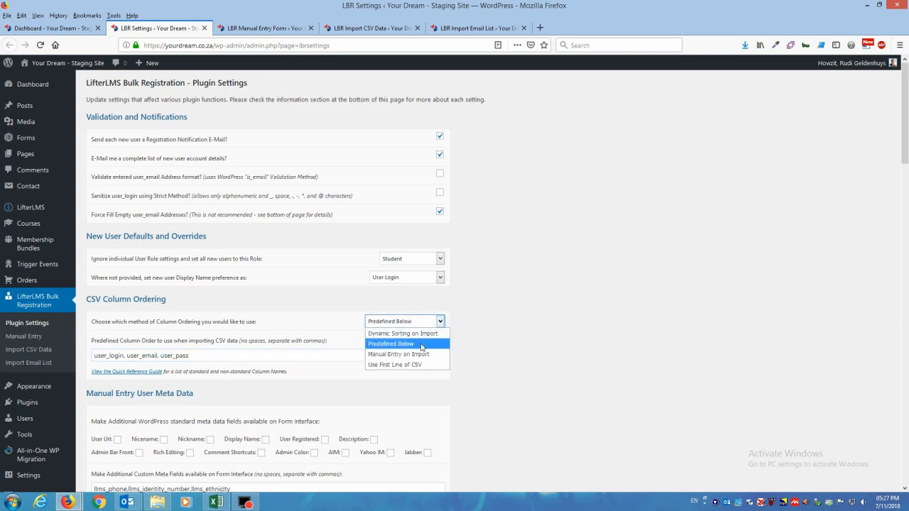
left_click(385, 365)
left_click(205, 355)
left_click_drag(206, 355, 82, 352)
key("BackSpace")
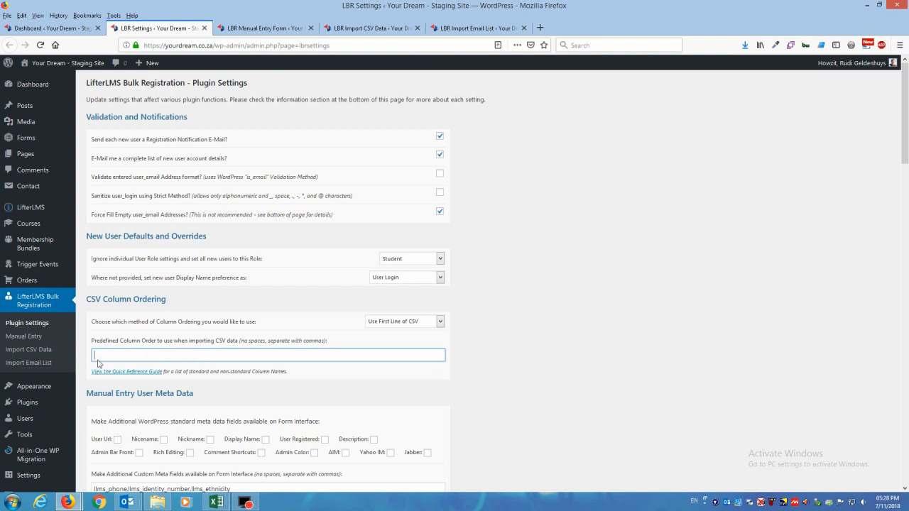
Read the Column Name Quick Reference Guide under CSV Column Ordering and close it.
left_click(133, 372)
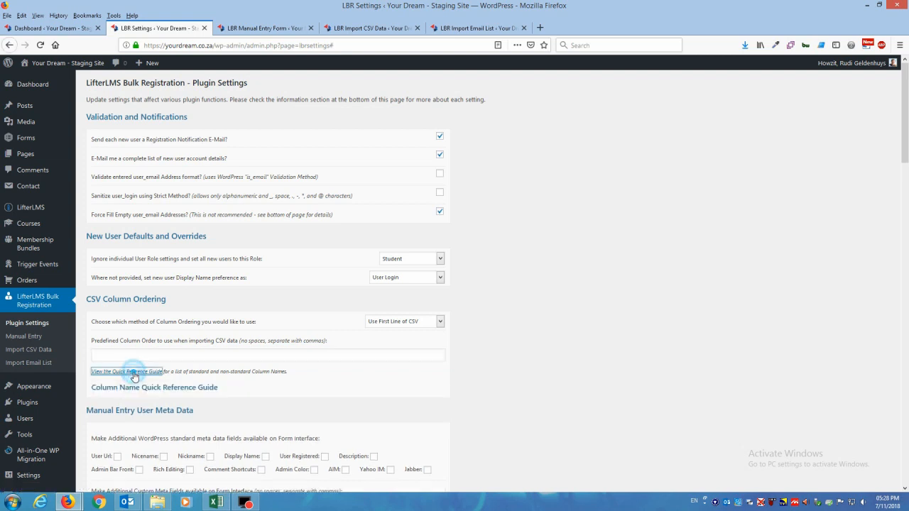
left_click(139, 372)
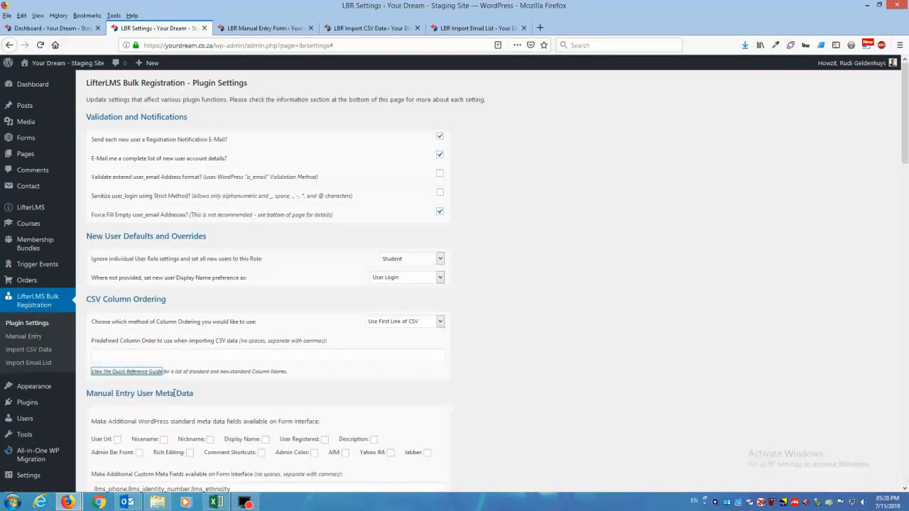
left_click(139, 373)
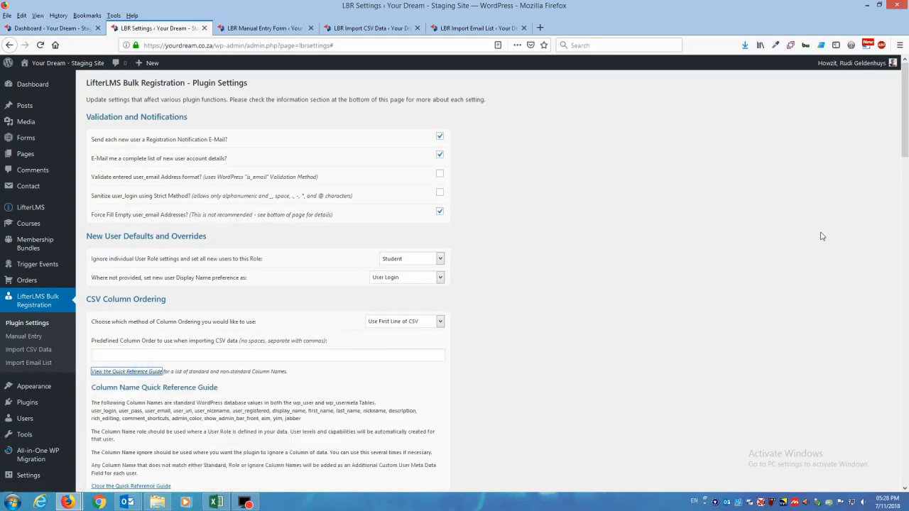
left_click_drag(904, 161, 903, 173)
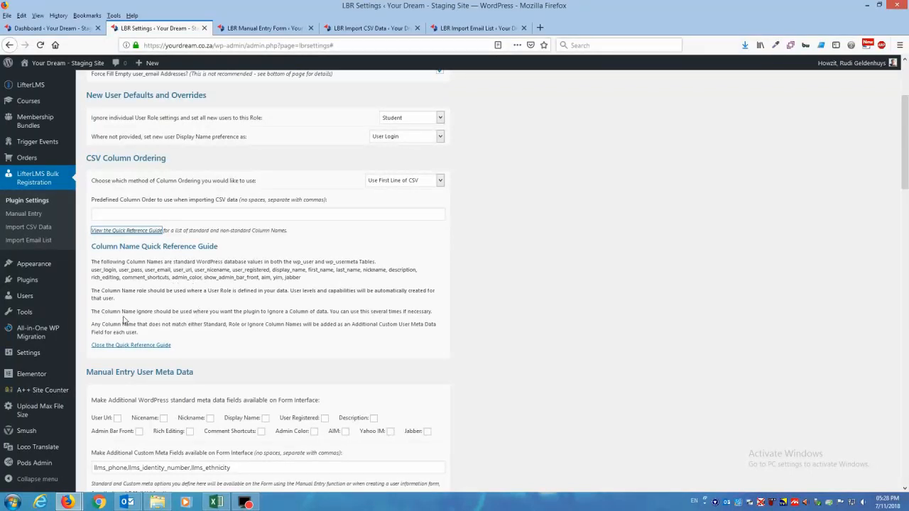
left_click(115, 345)
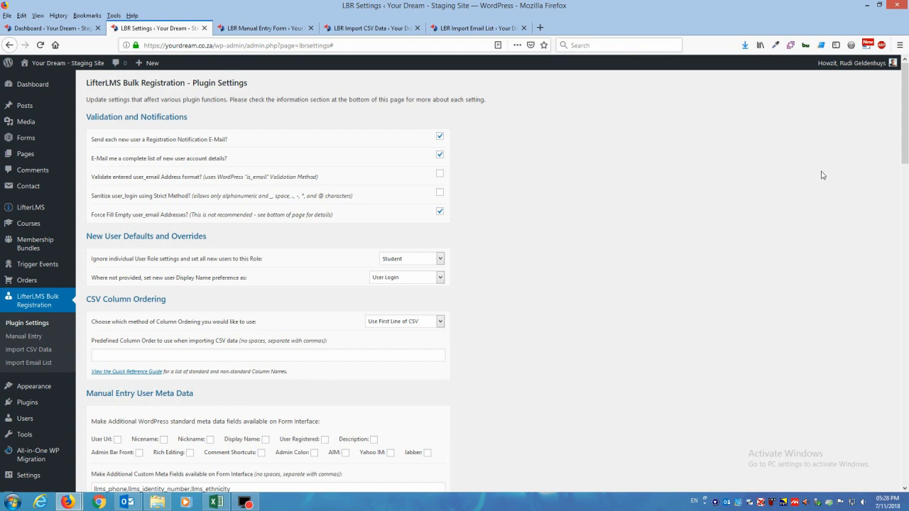
Enable the Display Name, Nickname and Description meta data fields for the manual entry form.
left_click_drag(904, 108, 904, 151)
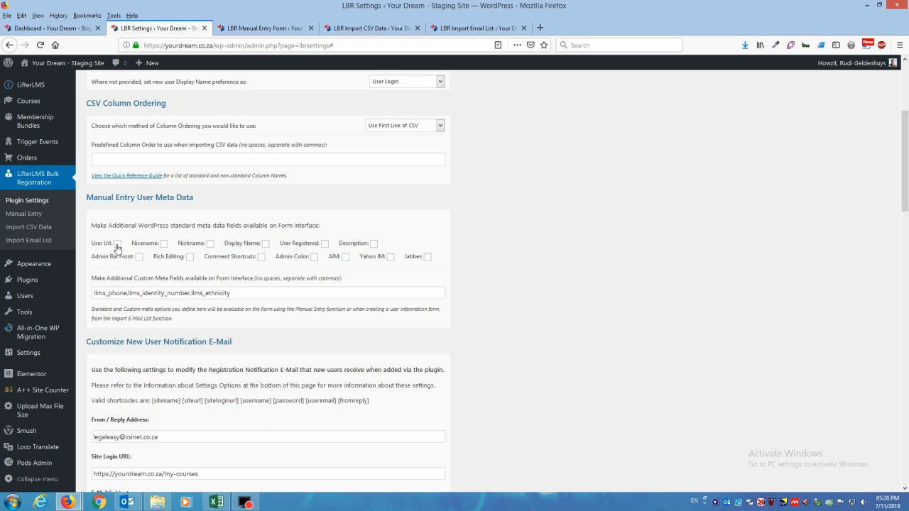
left_click(264, 245)
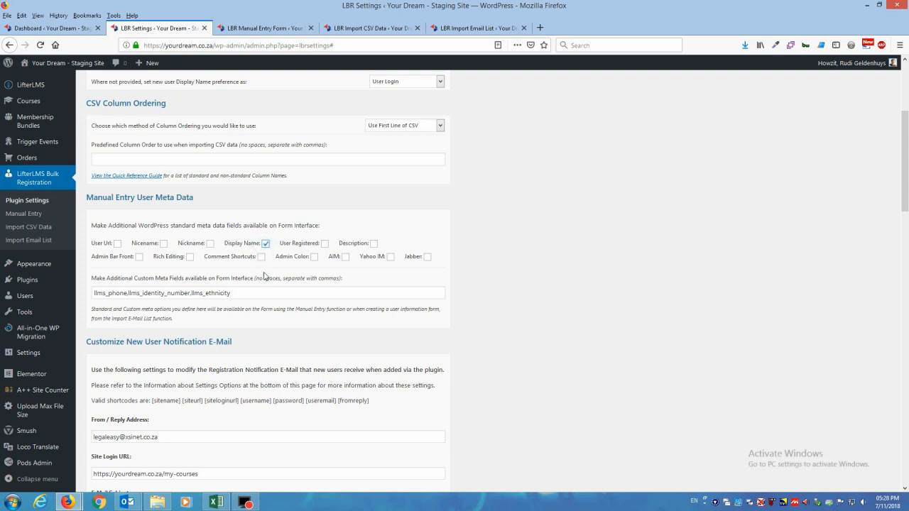
left_click(209, 244)
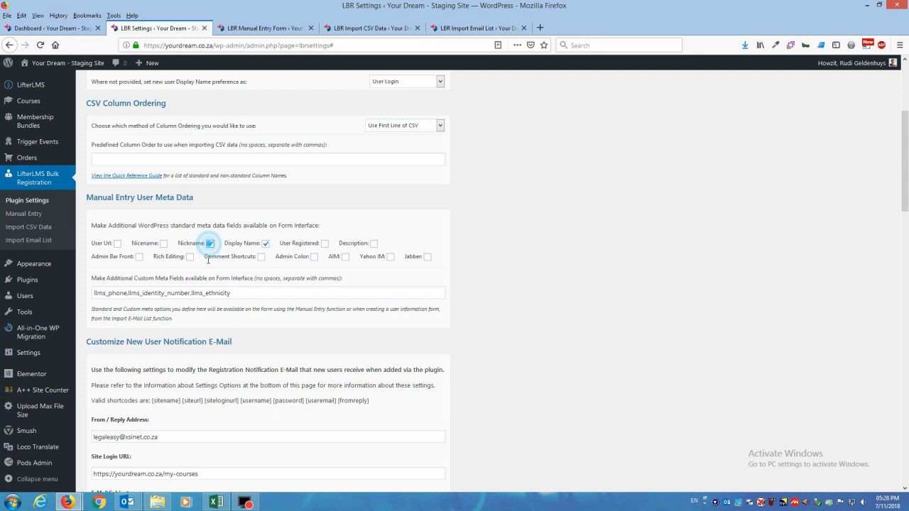
left_click(373, 244)
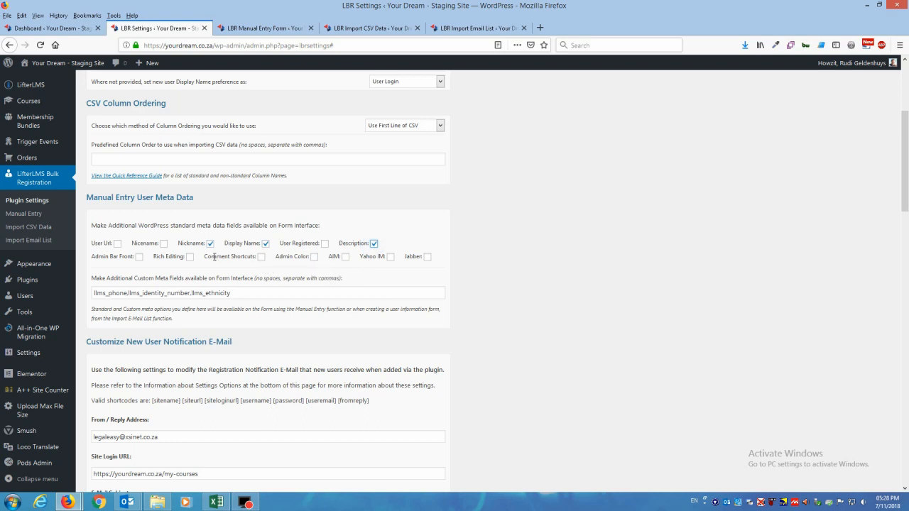
Disable the Nickname, Display Name and Description meta data fields for the manual entry form again.
left_click(210, 243)
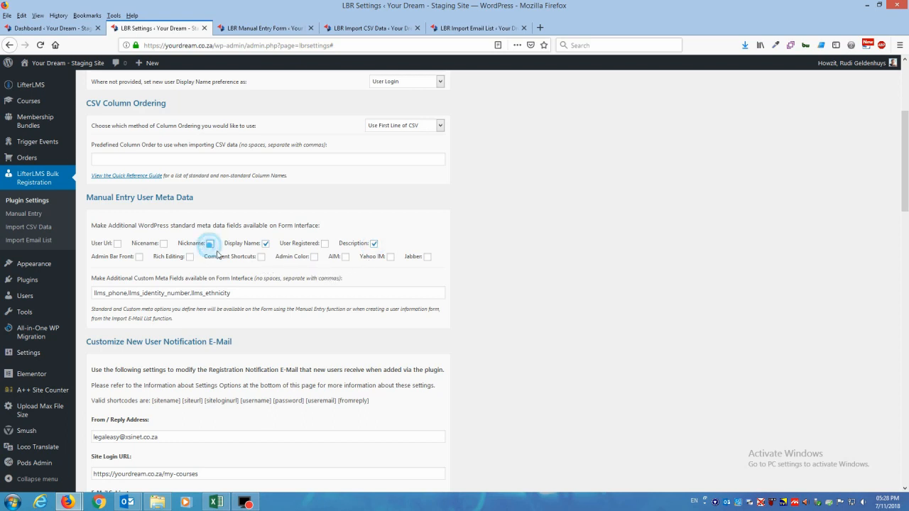
left_click(264, 245)
left_click(373, 245)
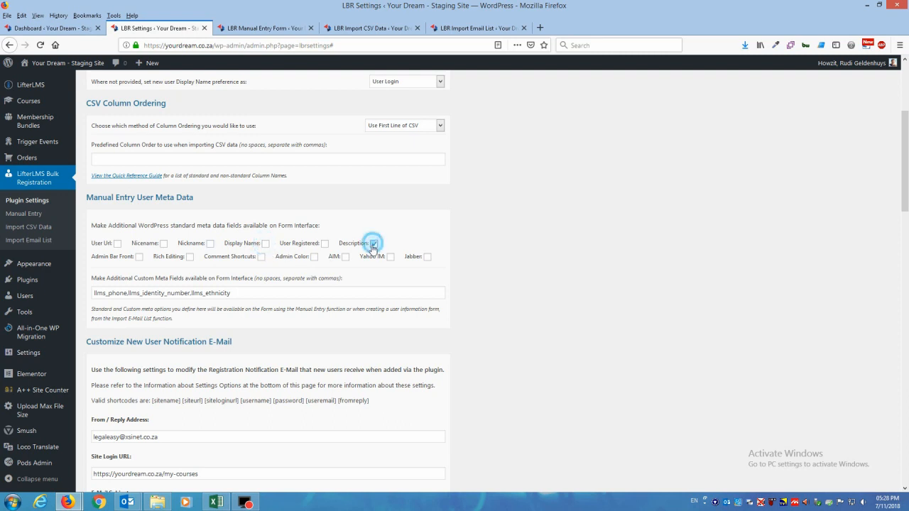
left_click(374, 245)
Review the notification options and the sample new user account e-mail, and close the message.
left_click_drag(903, 173, 903, 125)
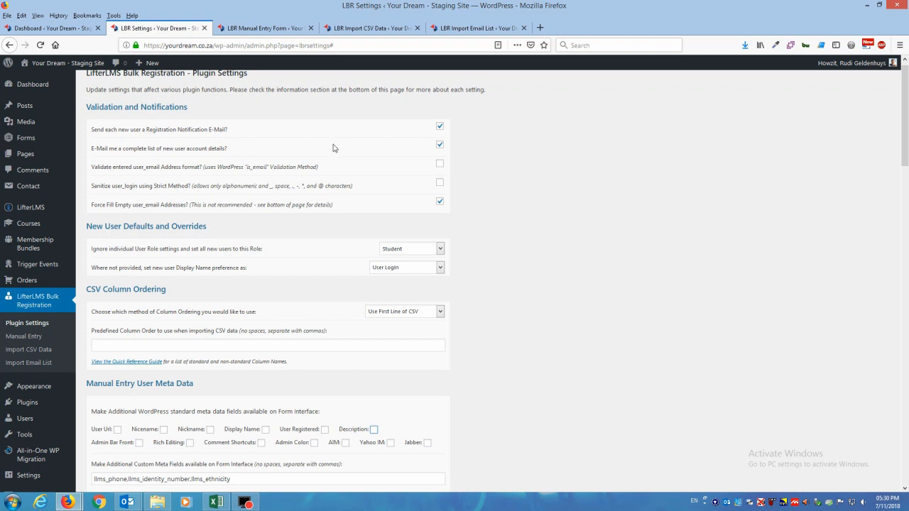
left_click_drag(900, 108, 896, 204)
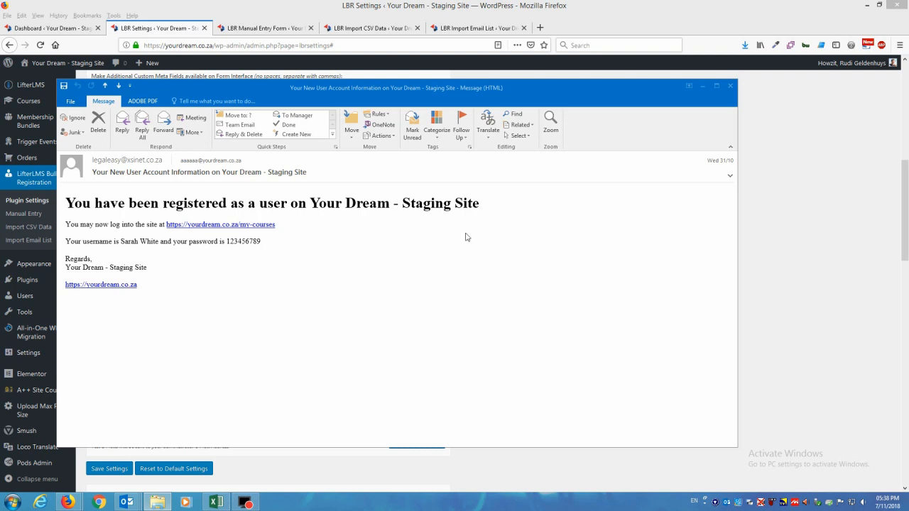
left_click(731, 86)
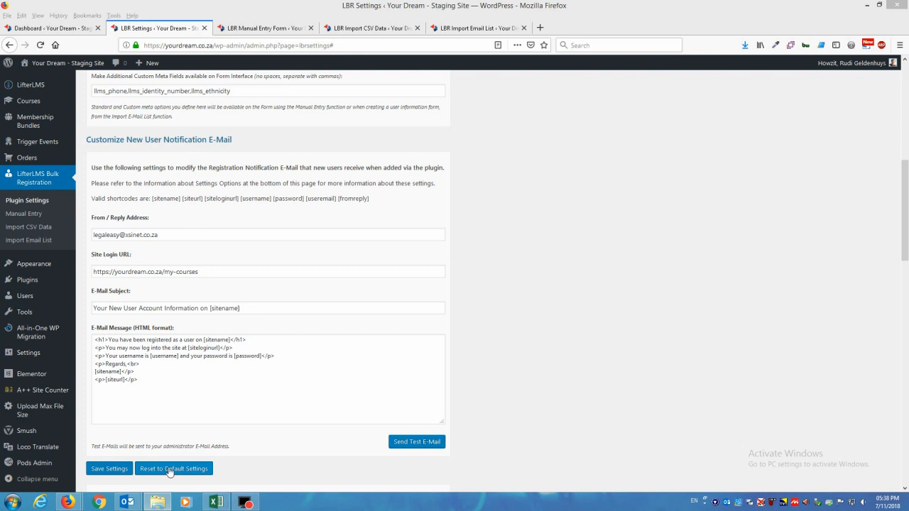
Read through the Information about LBR Settings section, down to the notes on customising the new user notification e-mail.
left_click_drag(904, 187, 900, 264)
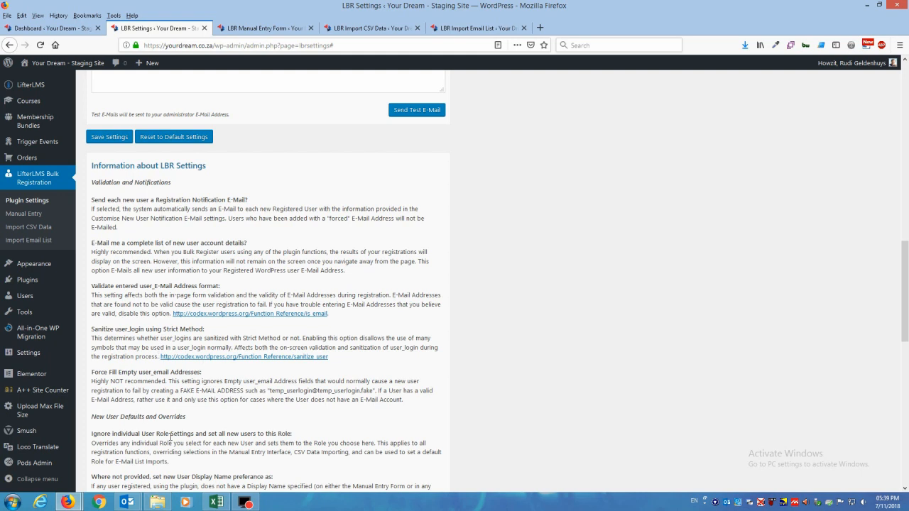
left_click_drag(902, 261, 897, 358)
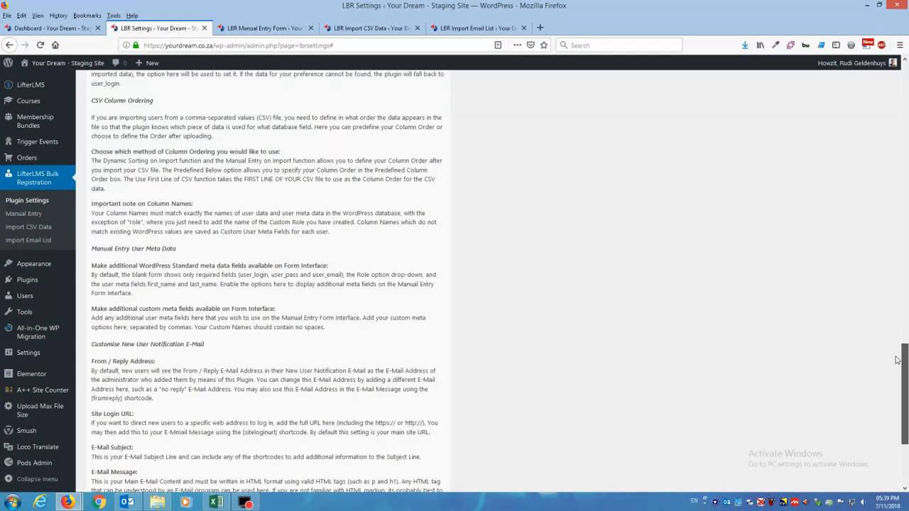